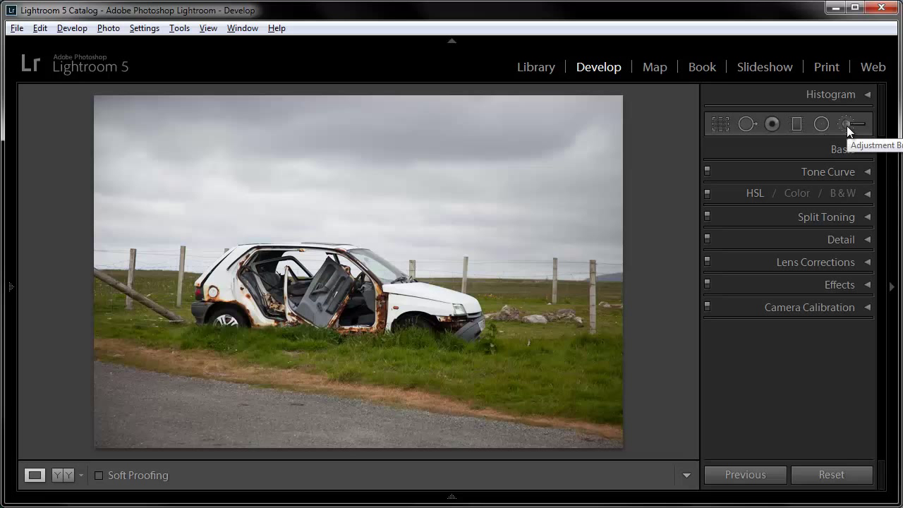
# Step: Draw a graduated filter over the sky, stretching its lower edge toward the horizon above the car
pyautogui.click(798, 127)
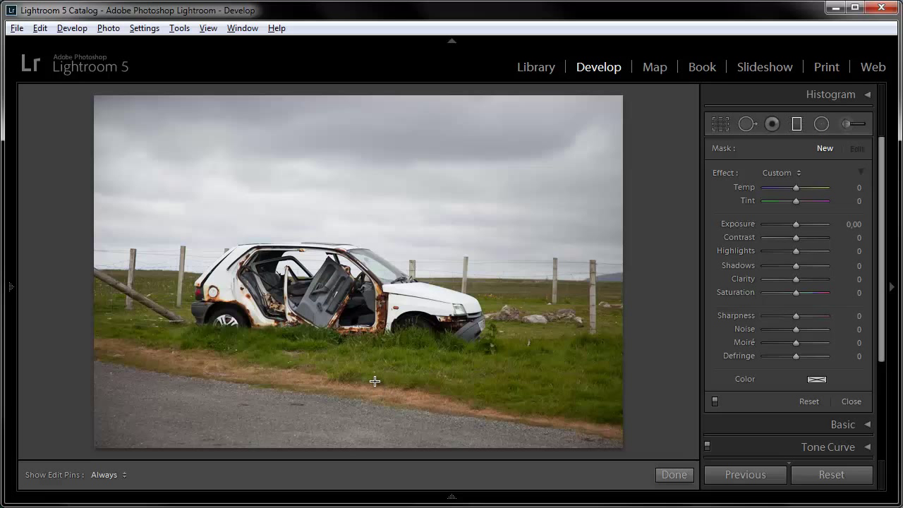
pyautogui.moveTo(354, 164); pyautogui.dragTo(353, 201)
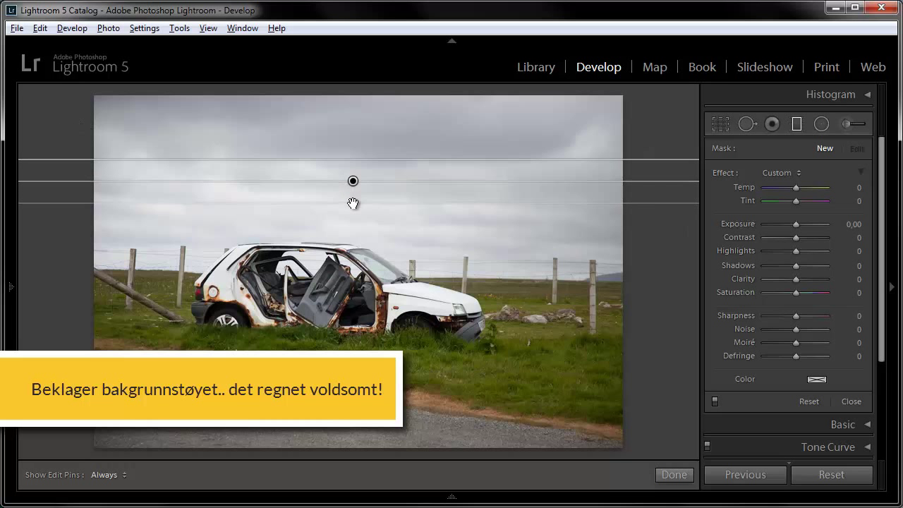
pyautogui.moveTo(353, 201); pyautogui.dragTo(350, 241)
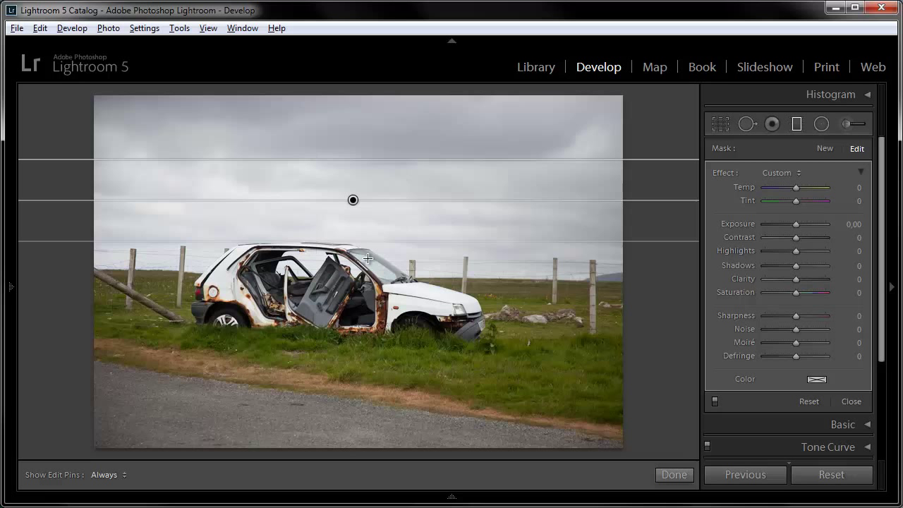
pyautogui.moveTo(369, 244)
pyautogui.mouseDown()
pyautogui.moveTo(375, 318)
pyautogui.moveTo(460, 222)
pyautogui.mouseUp()
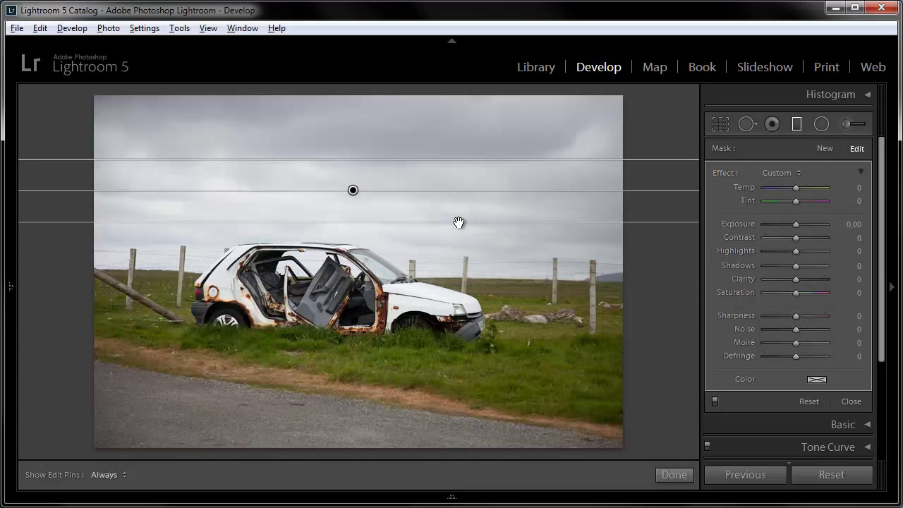
pyautogui.moveTo(458, 223); pyautogui.dragTo(457, 261)
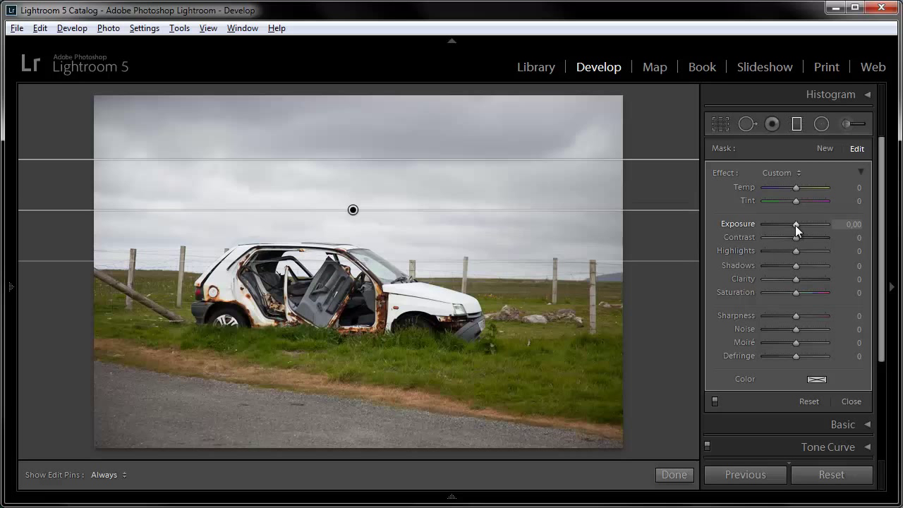
# Step: Set the sky filter's Exposure to -4.00
pyautogui.click(850, 224)
pyautogui.press('Return')
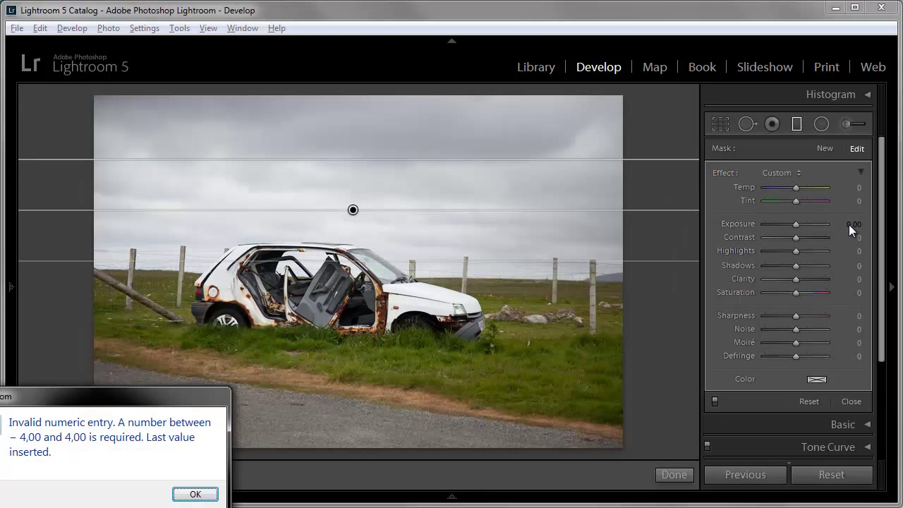
pyautogui.click(196, 493)
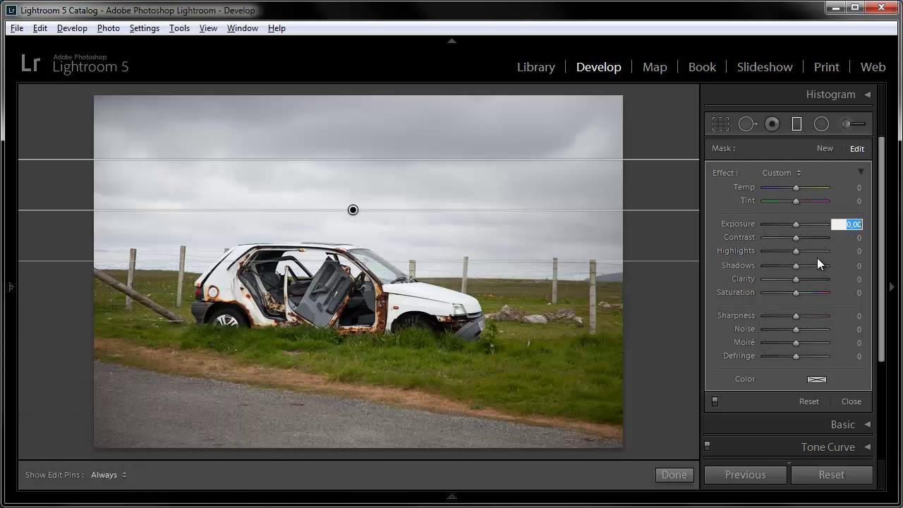
pyautogui.write('-4')
pyautogui.press('Return')
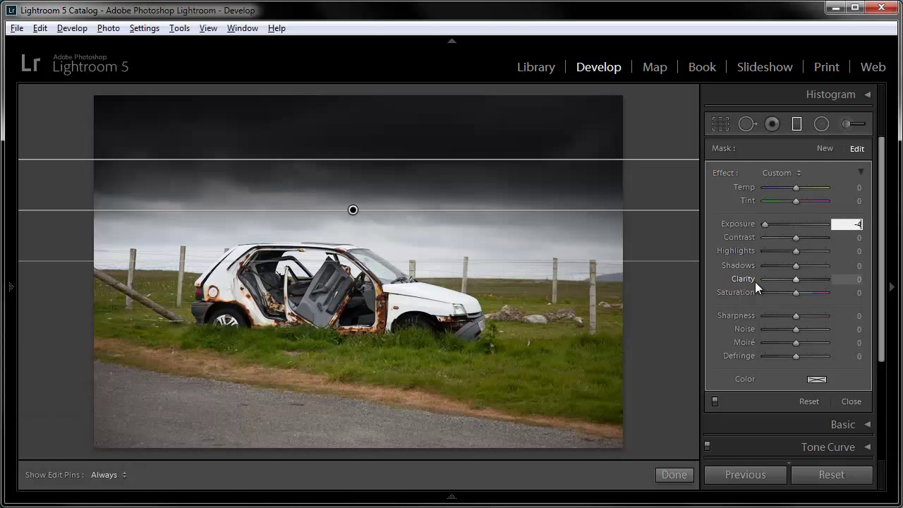
pyautogui.press('Return')
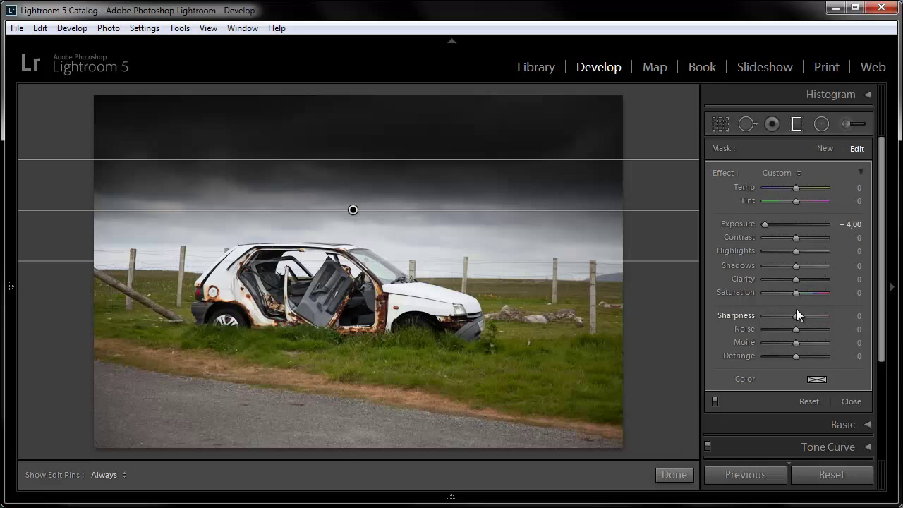
# Step: Reset Exposure to 0, undo trial Saturation and Shadows changes, and close filter editing
pyautogui.click(793, 224)
pyautogui.doubleClick(794, 224)
pyautogui.moveTo(796, 292)
pyautogui.mouseDown()
pyautogui.moveTo(782, 300)
pyautogui.moveTo(760, 289)
pyautogui.mouseUp()
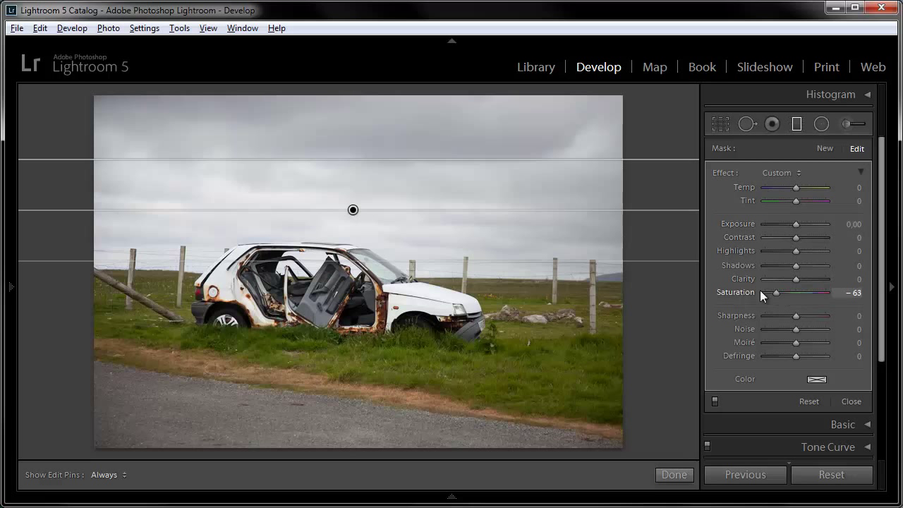
pyautogui.hotkey('ctrl', 'z')
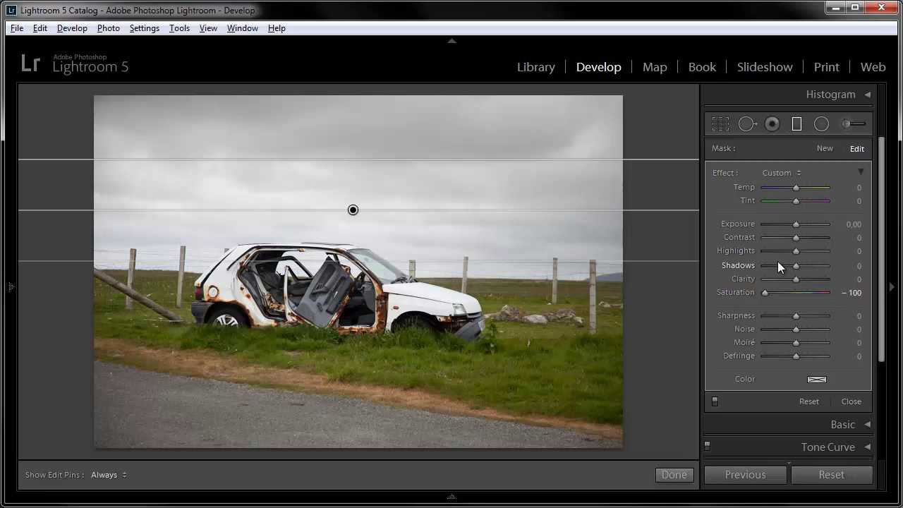
pyautogui.press('Down')
pyautogui.hotkey('ctrl', 'z')
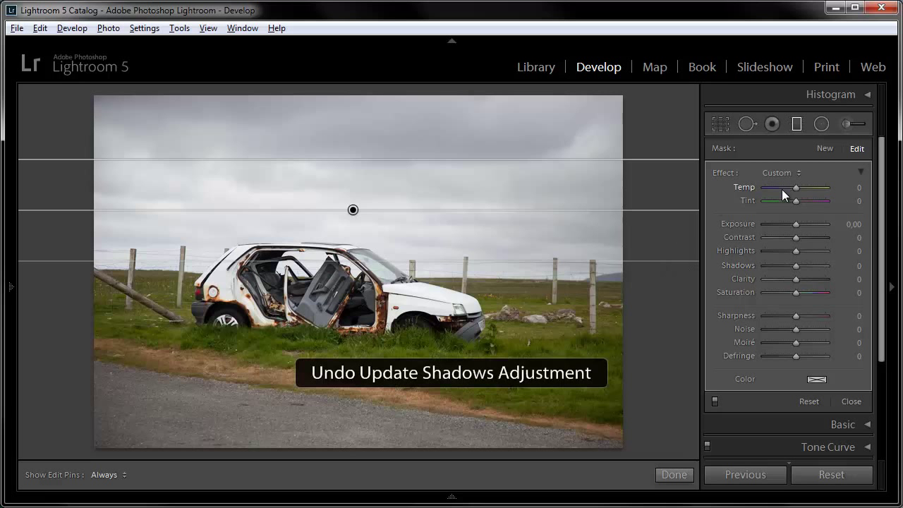
pyautogui.hotkey('ctrl', 'z')
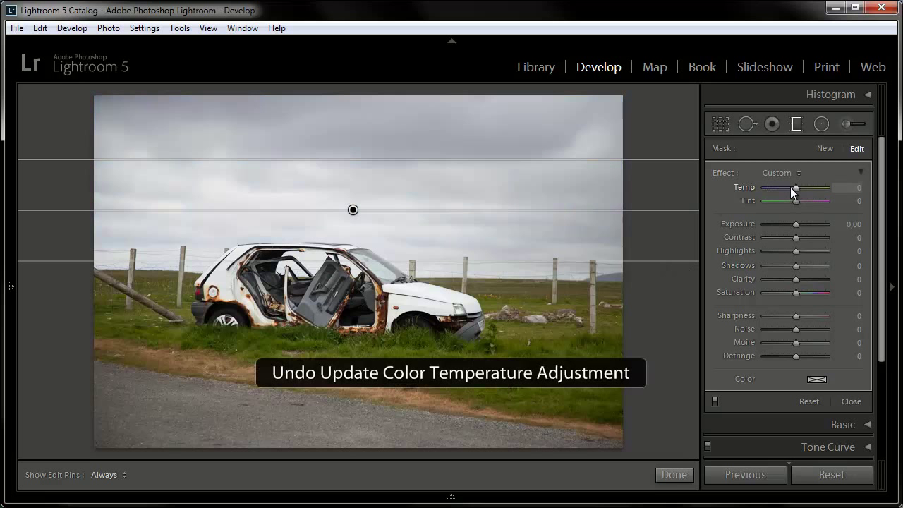
pyautogui.click(850, 401)
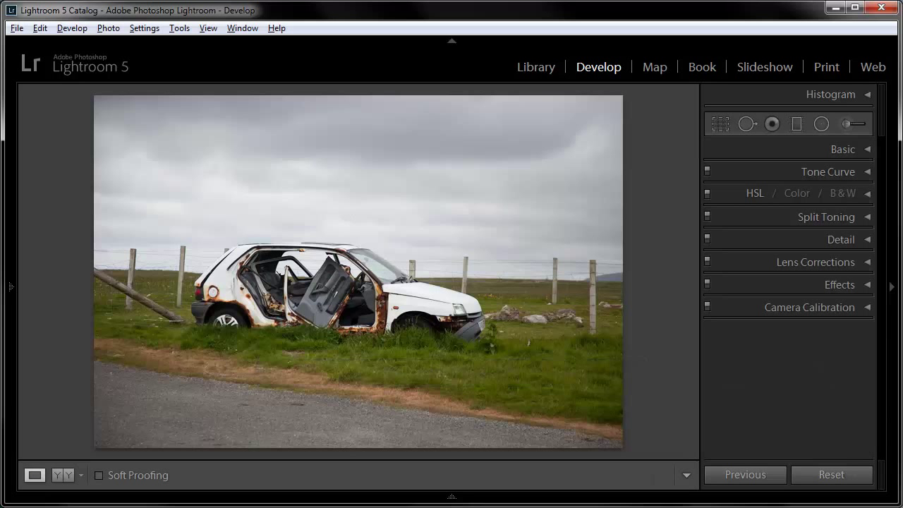
# Step: Convert the photo to black and white in the HSL / Color / B&W panel, reselecting the Graduated Filter tool
pyautogui.click(870, 194)
pyautogui.click(837, 195)
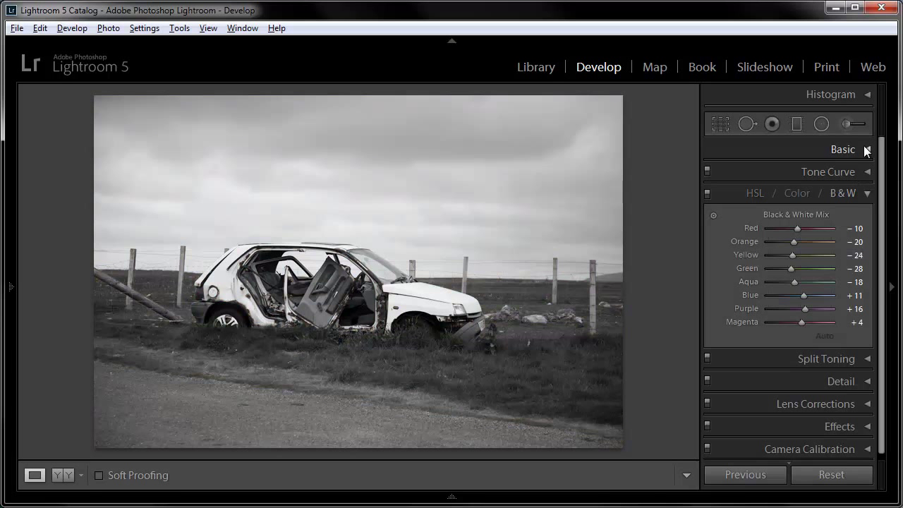
pyautogui.click(798, 124)
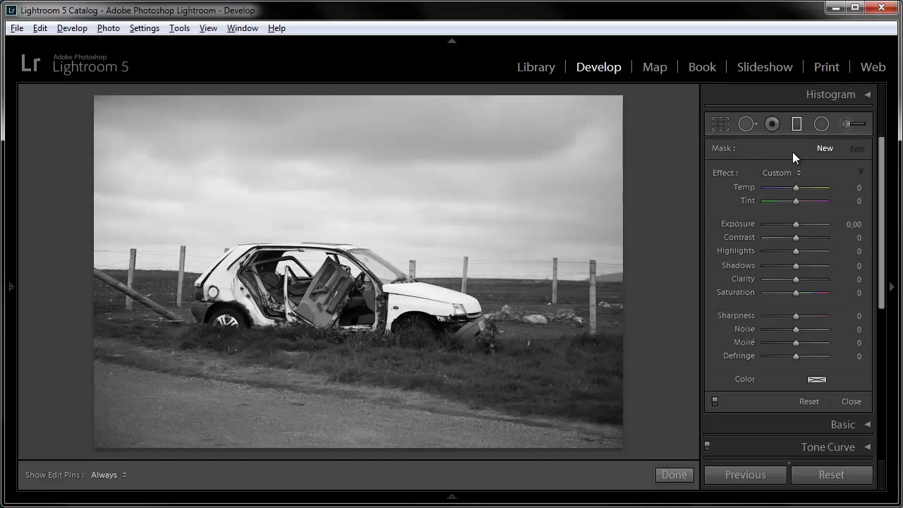
# Step: Draw a sky filter with Exposure -0.78, Contrast 100 and Clarity 47, nudged toward the horizon
pyautogui.moveTo(294, 215); pyautogui.dragTo(296, 285)
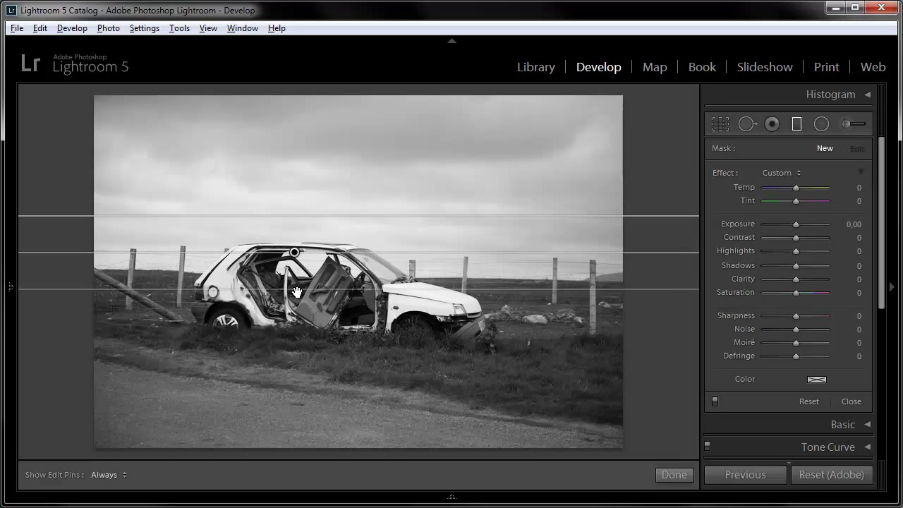
pyautogui.moveTo(297, 285); pyautogui.dragTo(297, 299)
pyautogui.moveTo(295, 265); pyautogui.dragTo(296, 253)
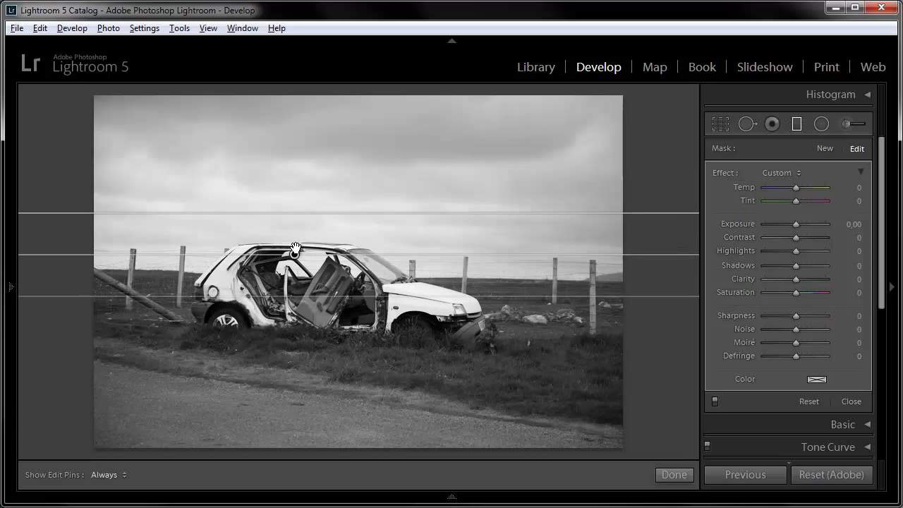
pyautogui.moveTo(792, 225)
pyautogui.mouseDown()
pyautogui.moveTo(830, 238)
pyautogui.moveTo(791, 224)
pyautogui.mouseUp()
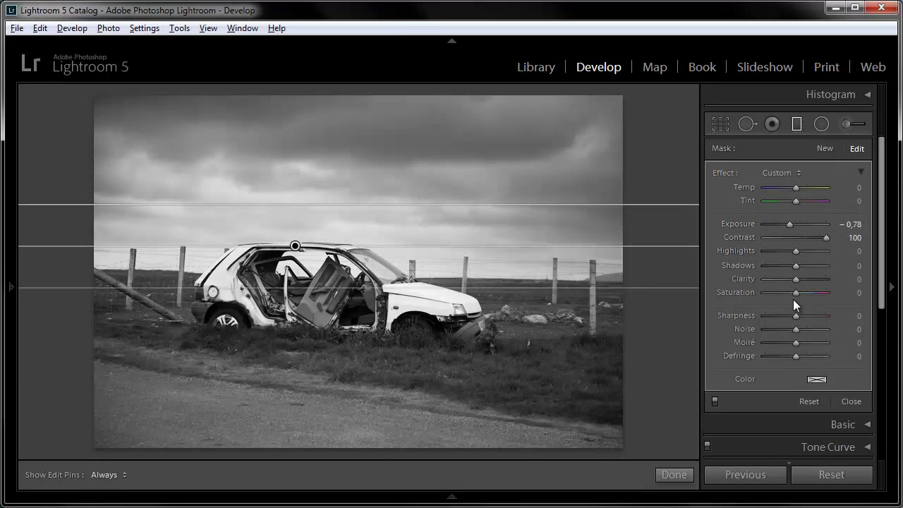
pyautogui.moveTo(811, 280); pyautogui.dragTo(814, 278)
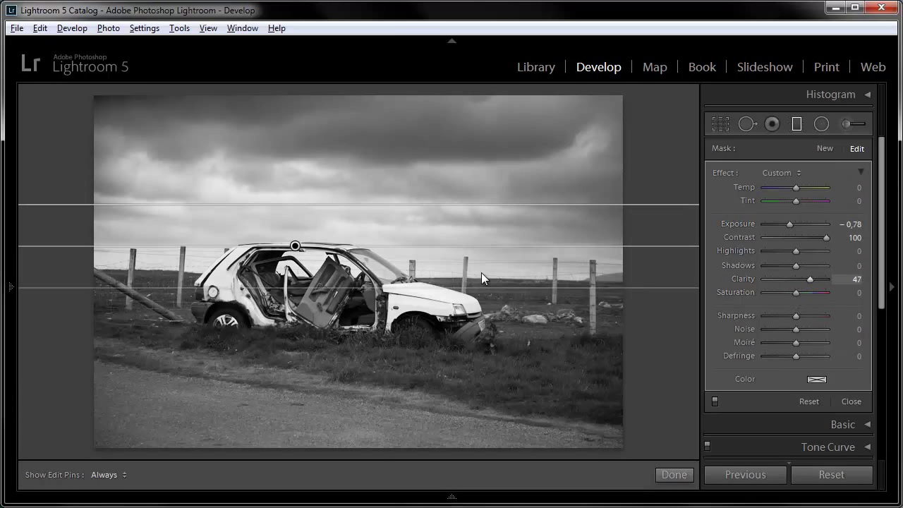
pyautogui.moveTo(295, 246)
pyautogui.mouseDown()
pyautogui.moveTo(314, 277)
pyautogui.moveTo(313, 266)
pyautogui.mouseUp()
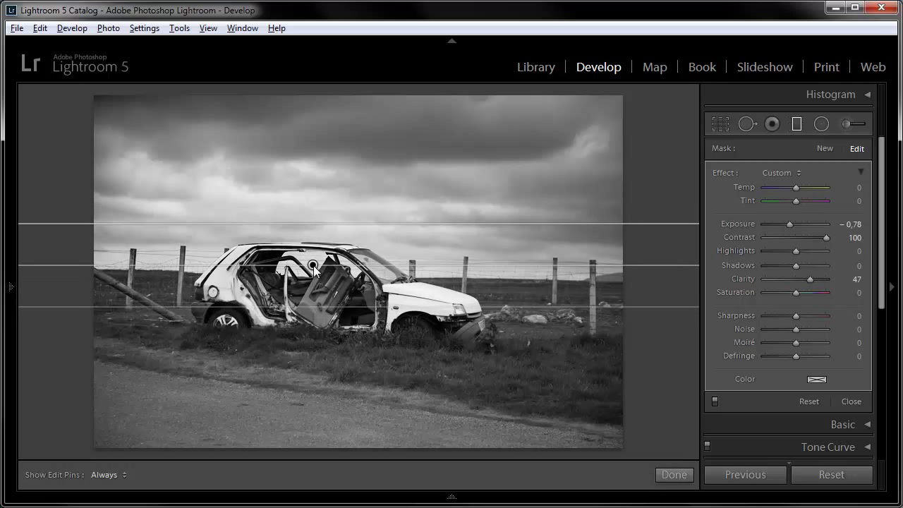
# Step: Add a graduated filter over the foreground grass at Exposure -0.51
pyautogui.click(825, 148)
pyautogui.moveTo(342, 395); pyautogui.dragTo(338, 269)
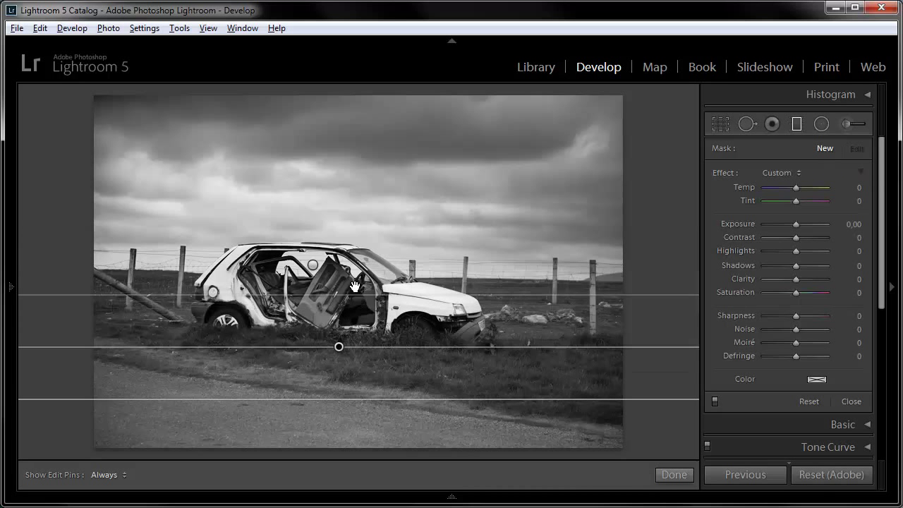
pyautogui.moveTo(795, 224); pyautogui.dragTo(791, 225)
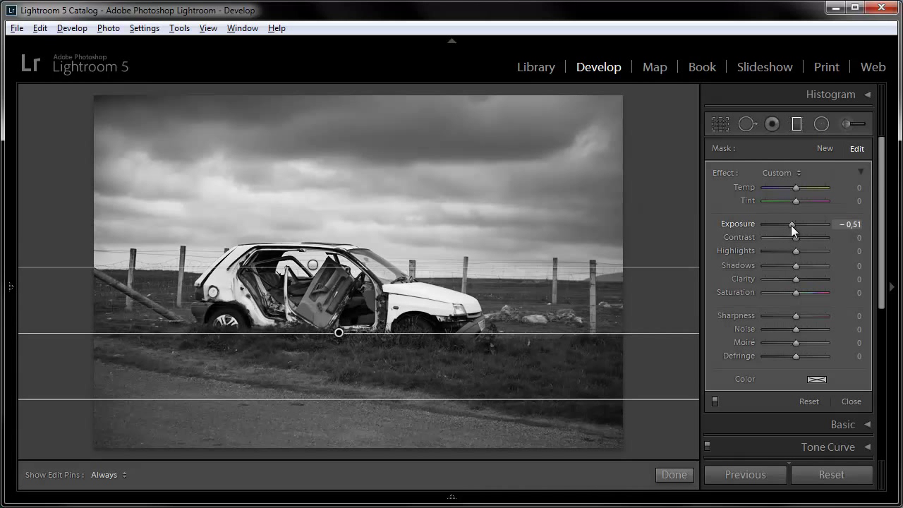
# Step: Add a second sky graduated filter at Exposure -0.87 with Contrast 100
pyautogui.click(826, 148)
pyautogui.moveTo(361, 169); pyautogui.dragTo(360, 281)
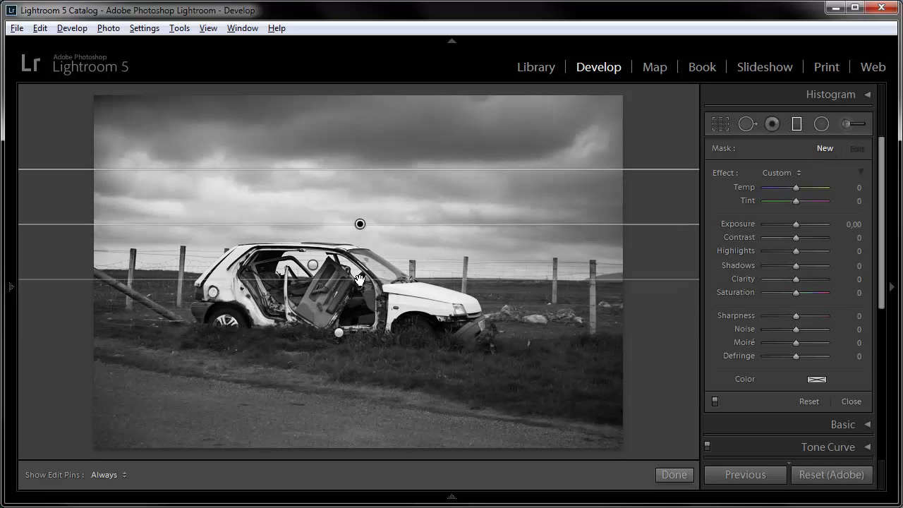
pyautogui.moveTo(792, 224); pyautogui.dragTo(829, 237)
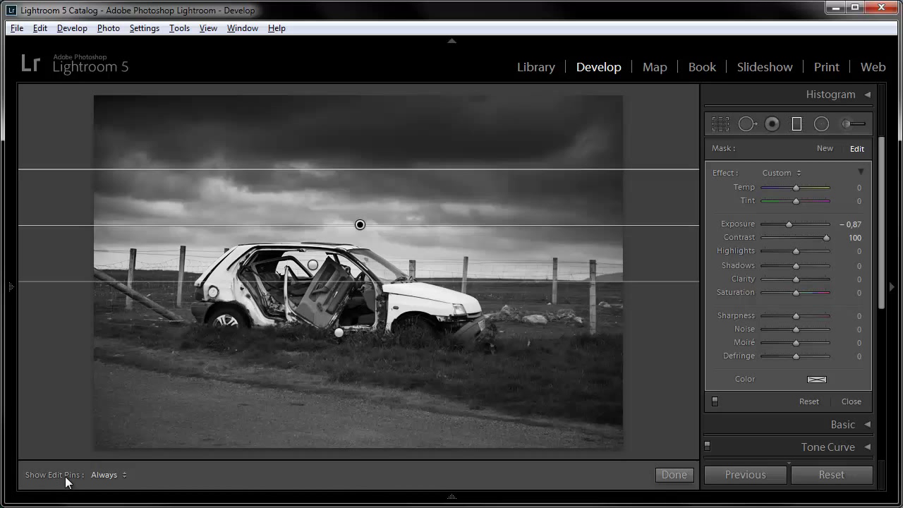
# Step: Set Show Edit Pins to Auto and lower the first sky filter's Exposure to -0.97
pyautogui.click(108, 475)
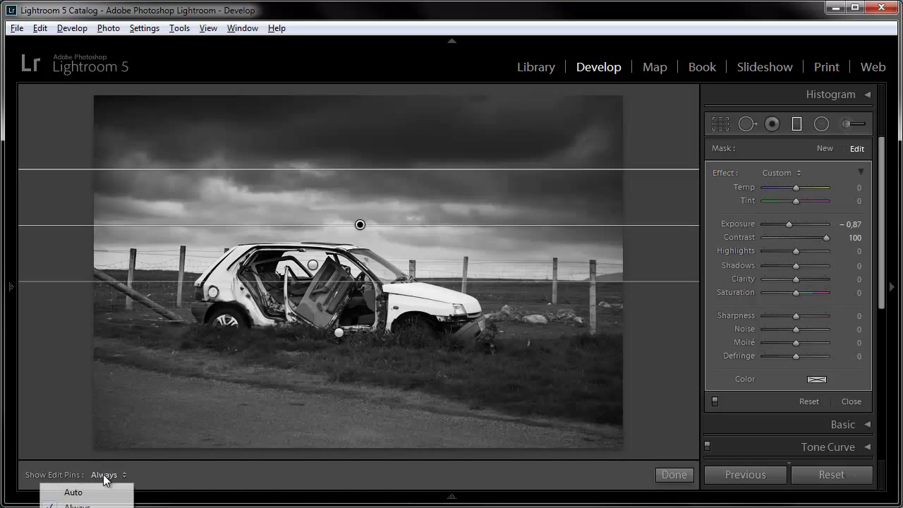
pyautogui.click(90, 492)
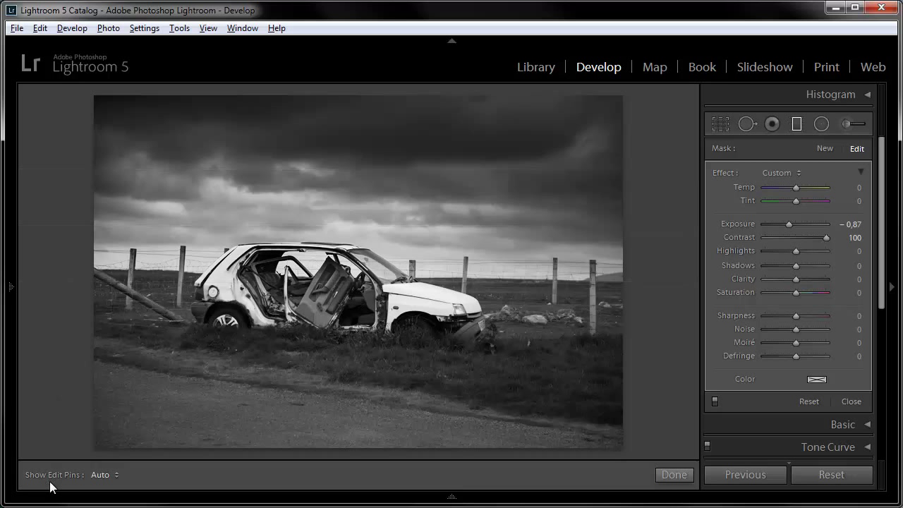
pyautogui.click(101, 475)
pyautogui.click(78, 506)
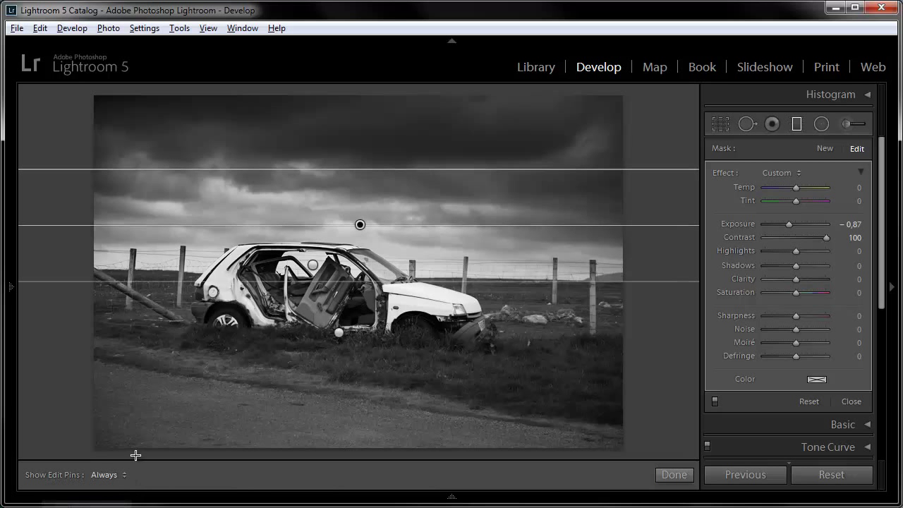
pyautogui.click(105, 475)
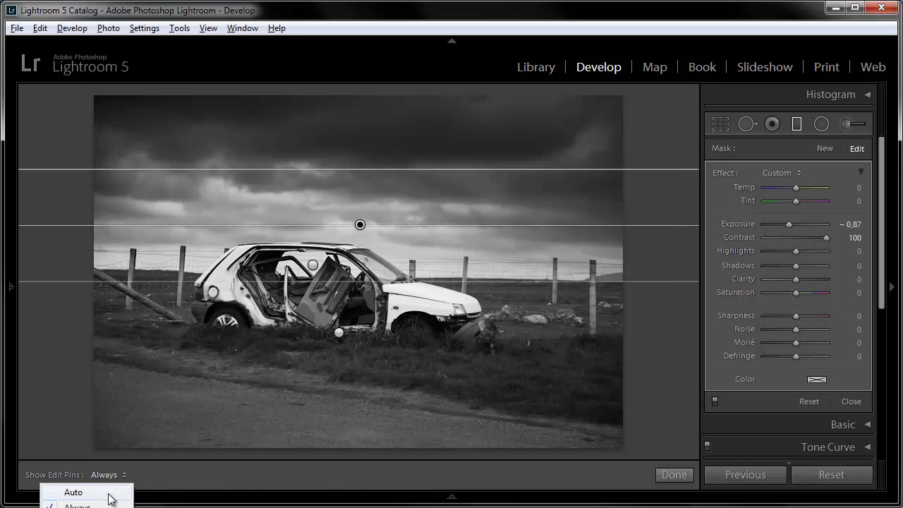
pyautogui.click(92, 492)
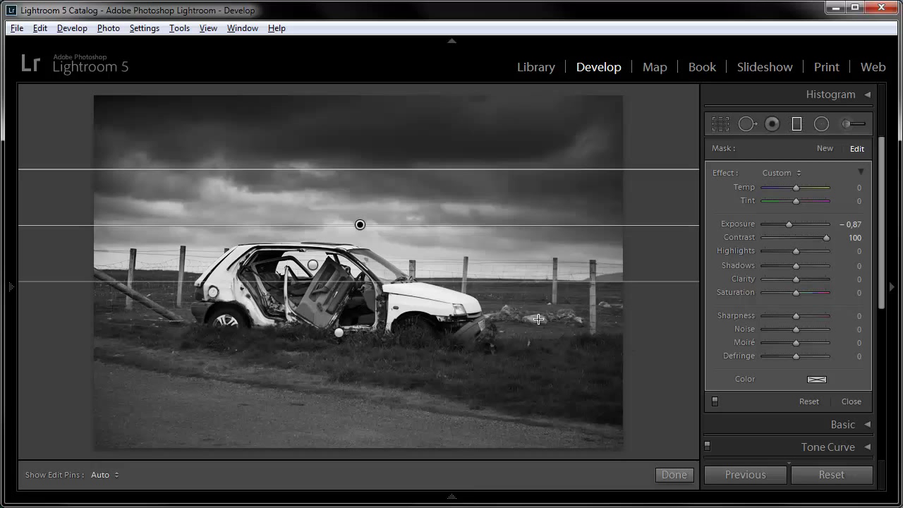
pyautogui.click(312, 265)
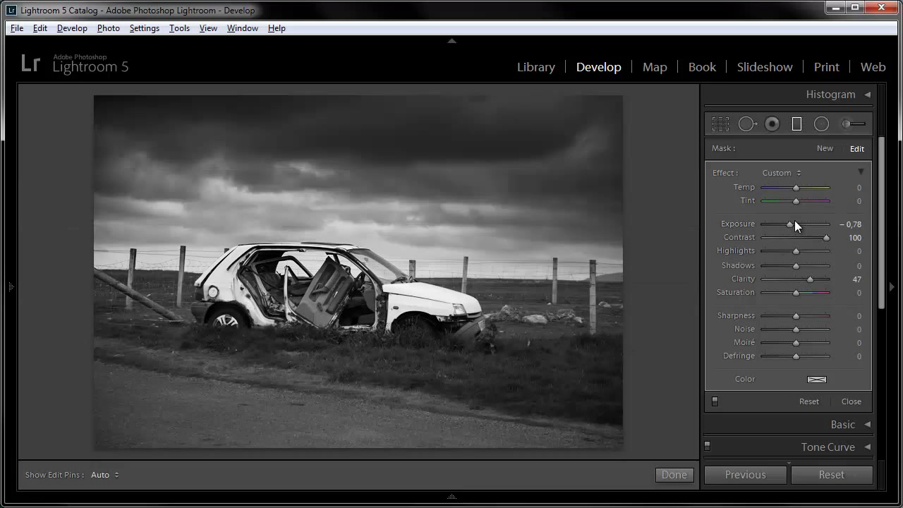
pyautogui.moveTo(795, 220); pyautogui.dragTo(793, 222)
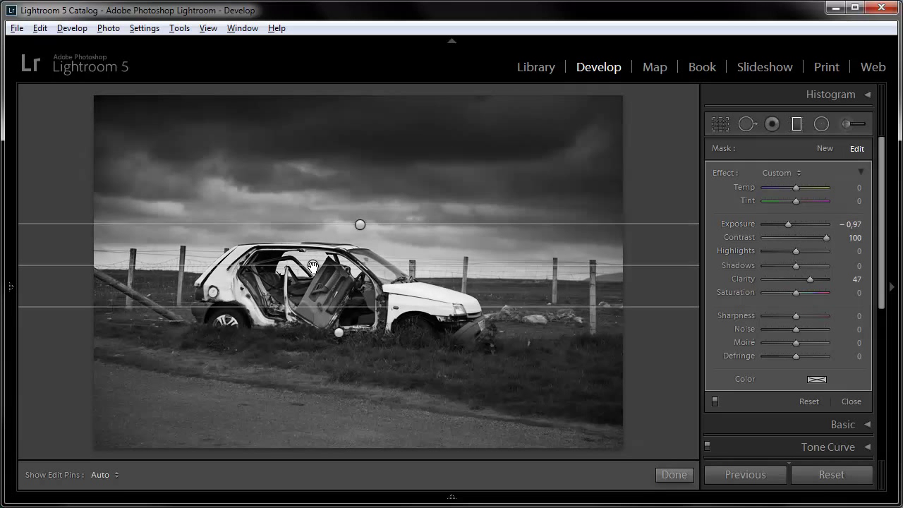
pyautogui.press('Delete')
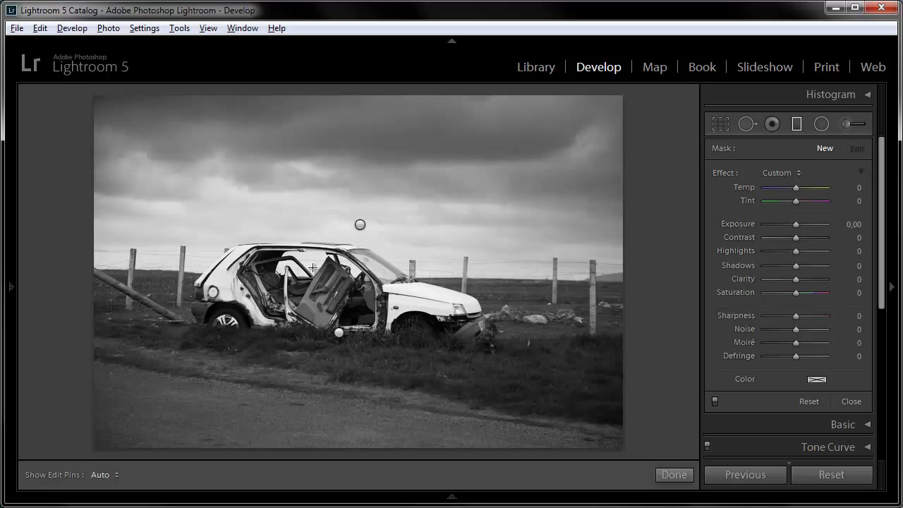
pyautogui.hotkey('ctrl', 'z')
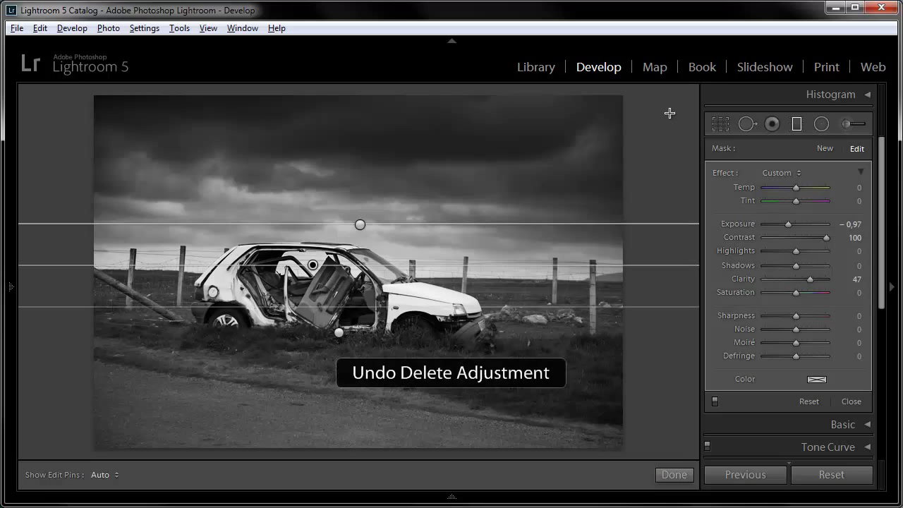